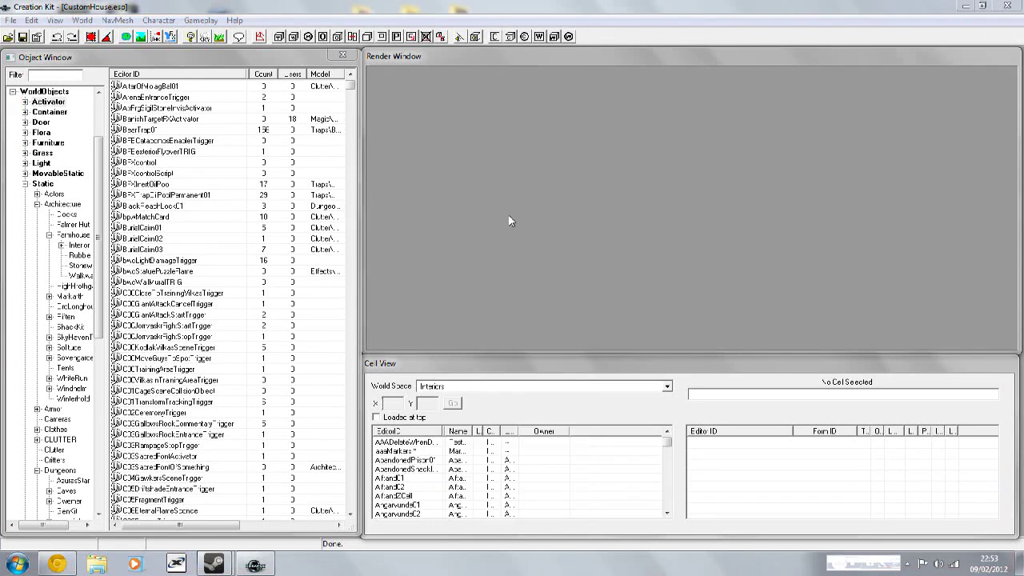
# Open the data file list, tick Mulliners Toms.esp and try making it the active file.
pyautogui.click(11, 20)
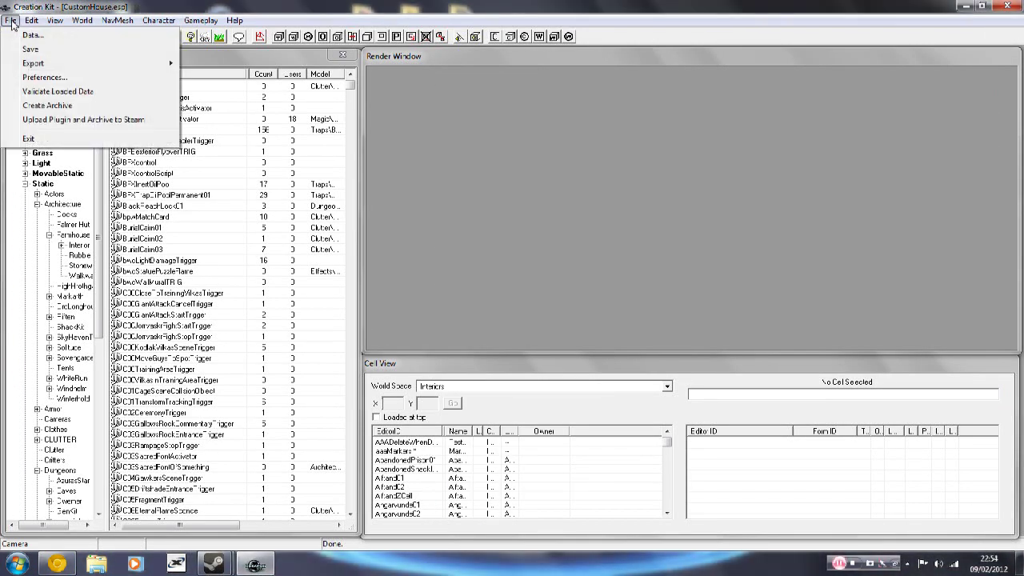
pyautogui.click(24, 35)
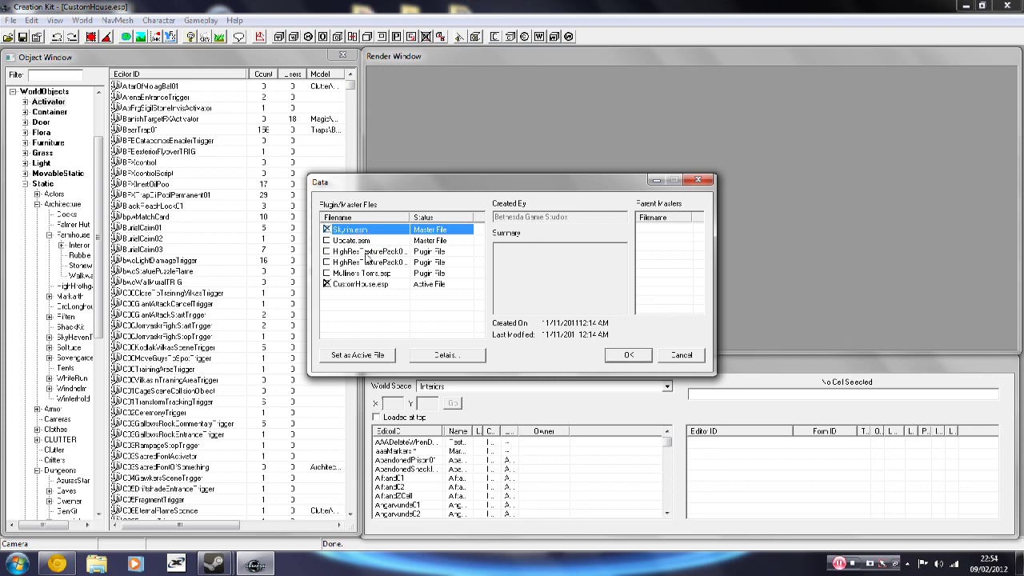
pyautogui.doubleClick(368, 272)
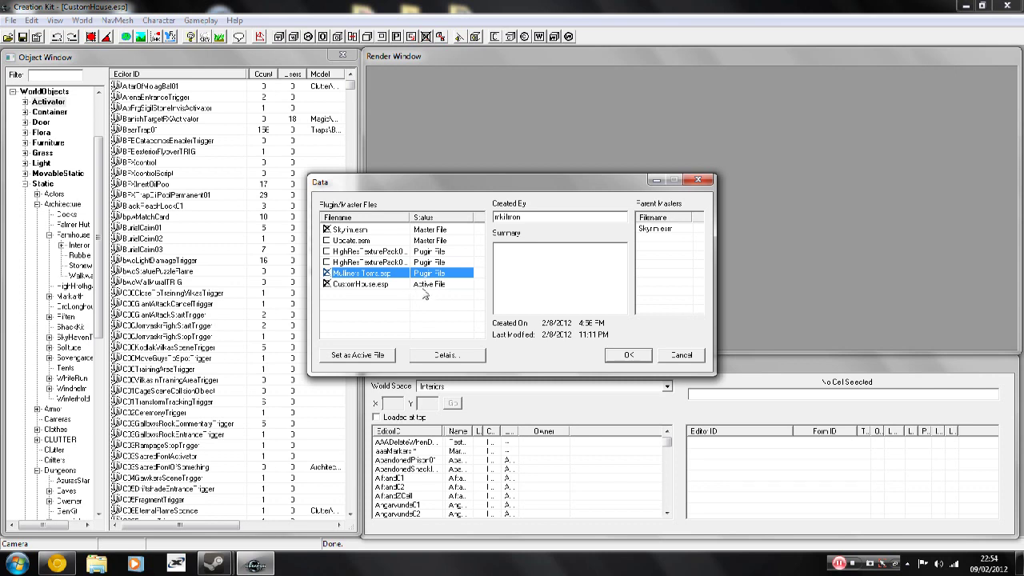
pyautogui.click(382, 286)
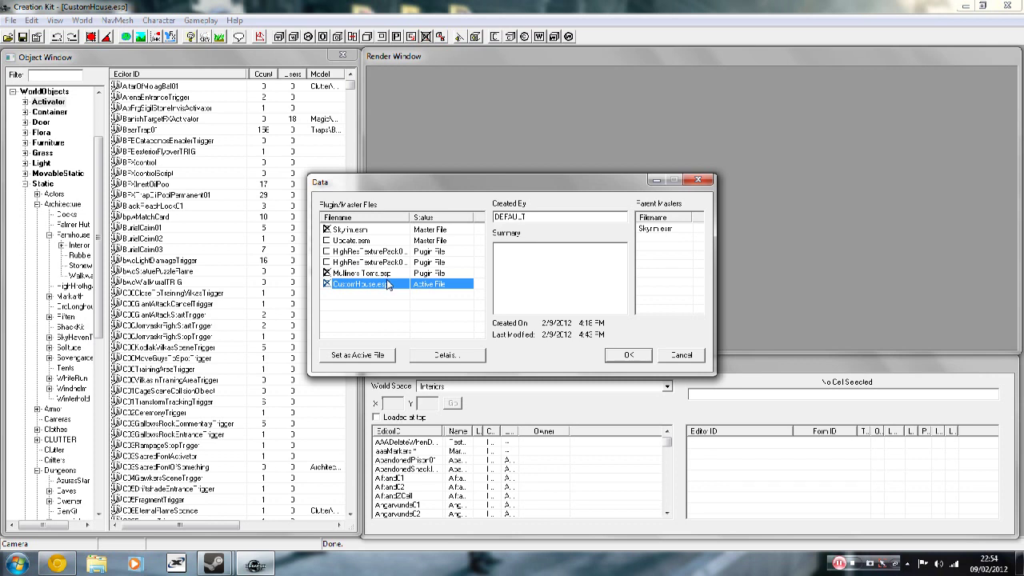
pyautogui.click(361, 274)
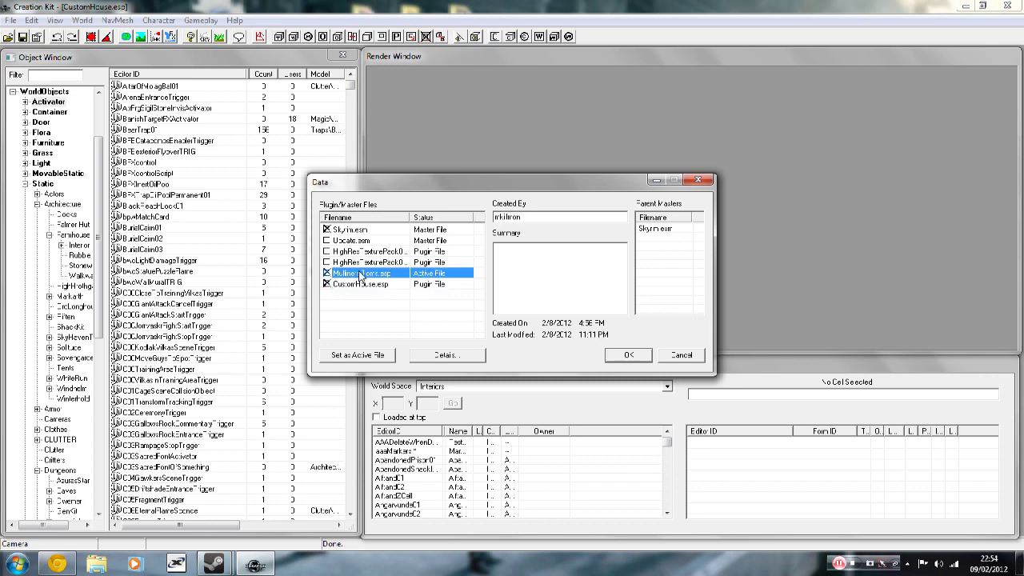
# Untick Mulliners Toms.esp and set CustomHouse.esp as the active file alongside Skyrim.esm.
pyautogui.doubleClick(360, 274)
pyautogui.click(376, 286)
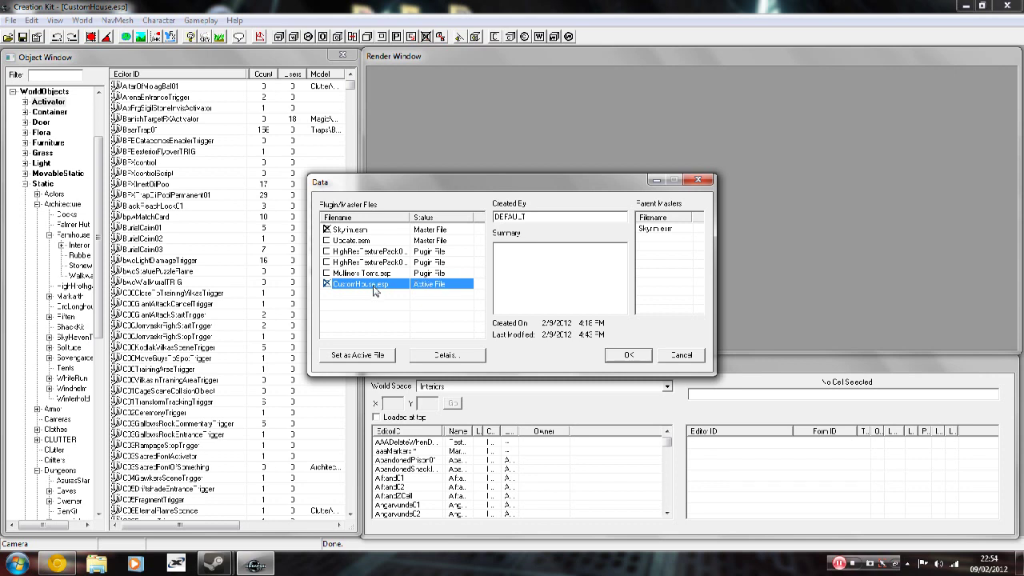
pyautogui.doubleClick(373, 274)
pyautogui.doubleClick(356, 263)
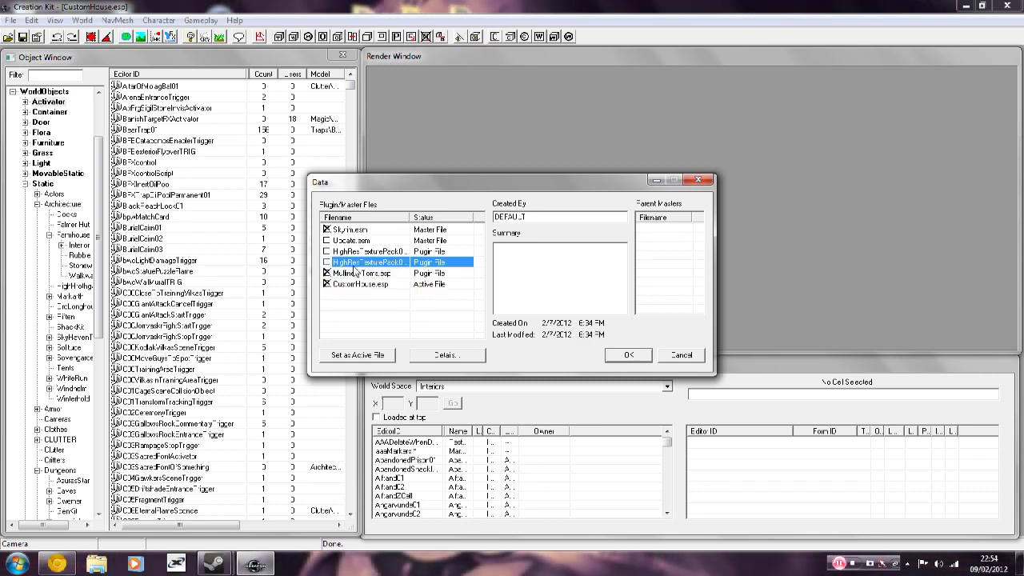
pyautogui.doubleClick(357, 273)
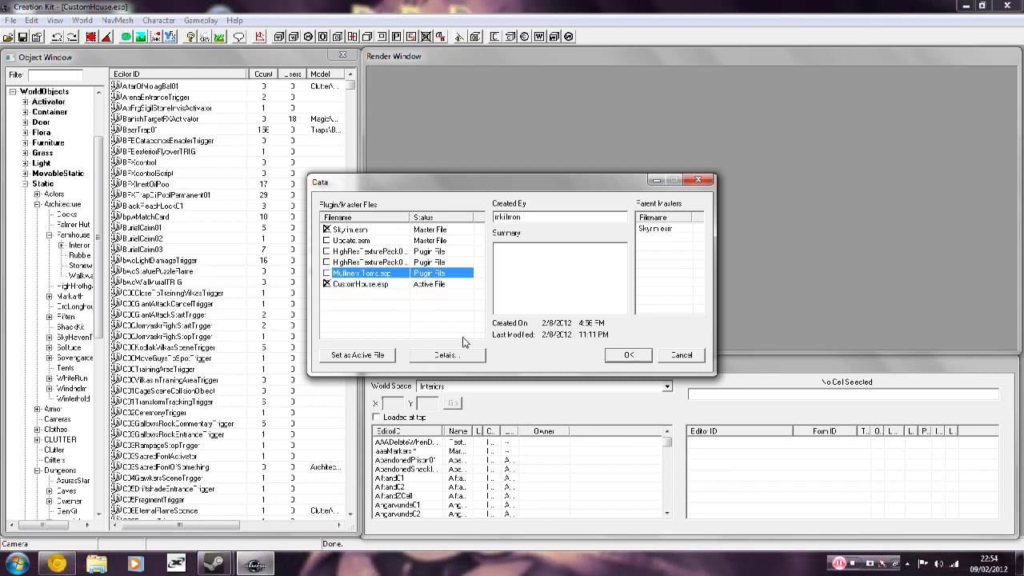
pyautogui.click(361, 285)
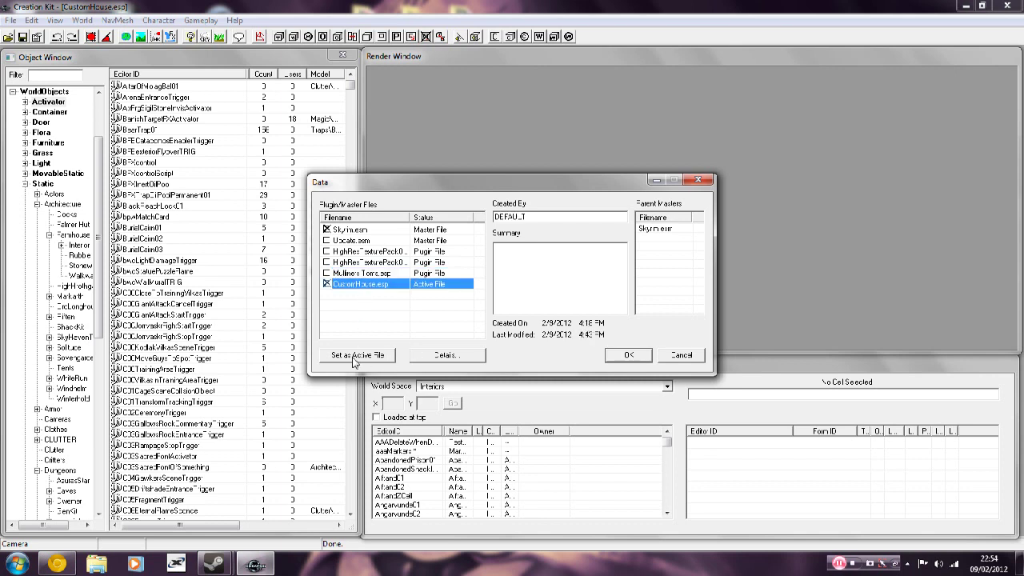
pyautogui.click(354, 357)
pyautogui.click(362, 288)
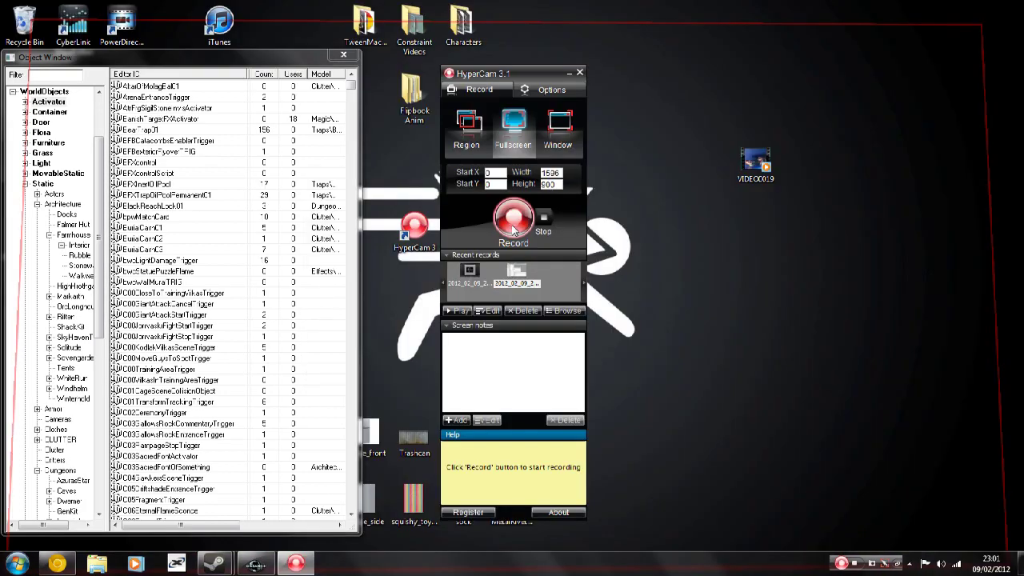
pyautogui.click(513, 218)
# Switch to the Creation Kit and load the PlayerHouse interior cell for viewing.
pyautogui.click(255, 564)
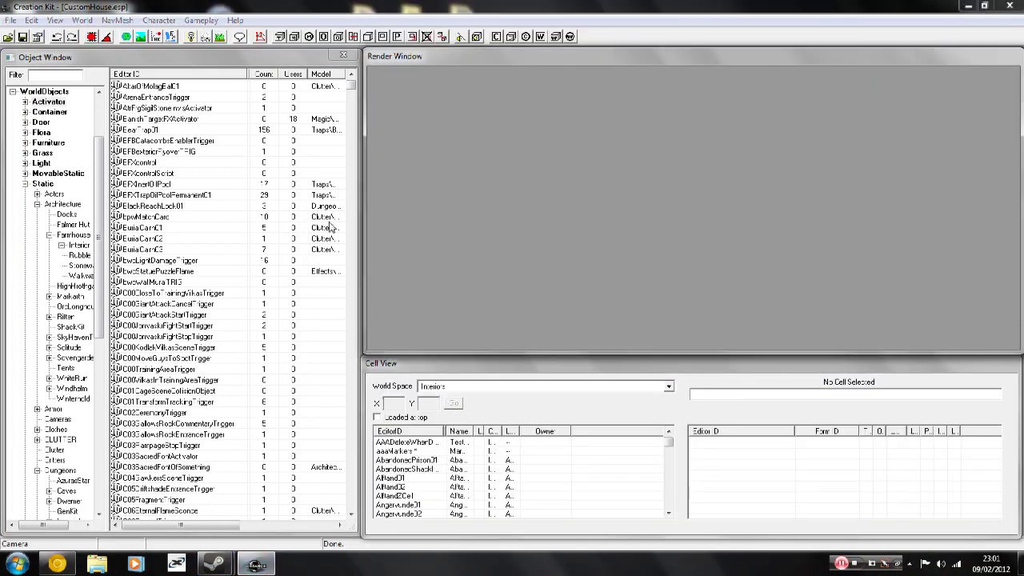
pyautogui.doubleClick(397, 453)
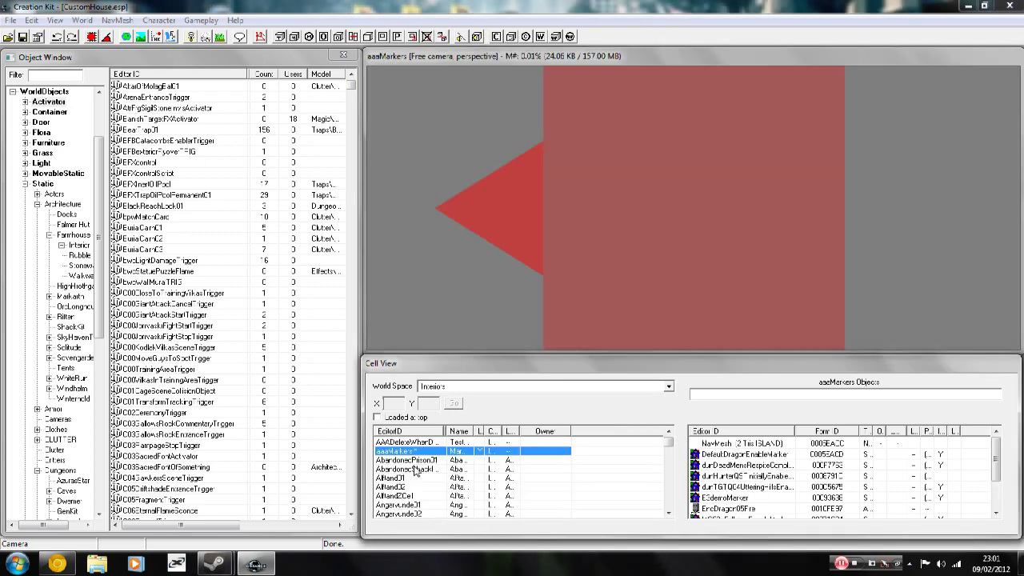
pyautogui.click(400, 489)
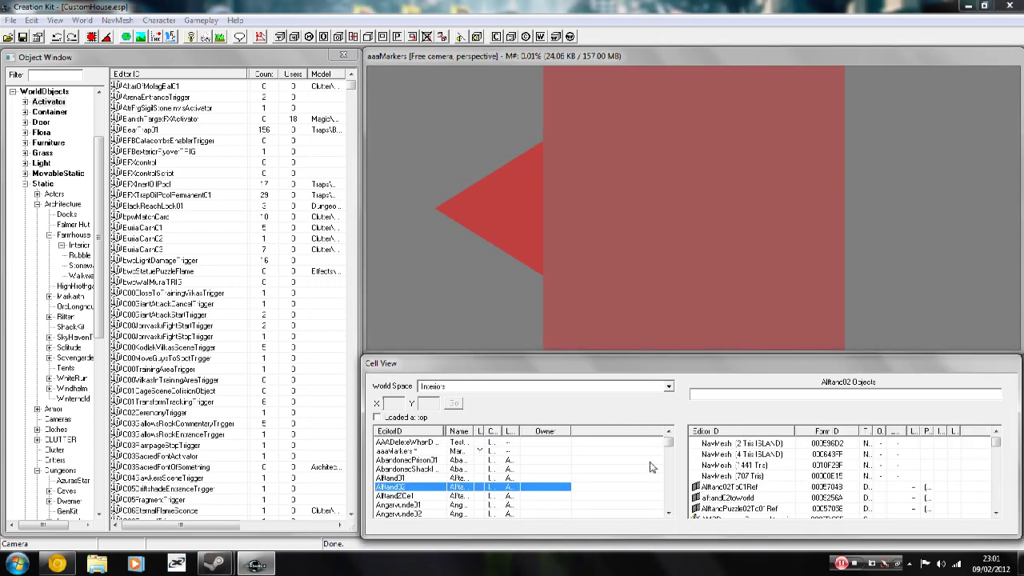
pyautogui.press('p')
pyautogui.press('l')
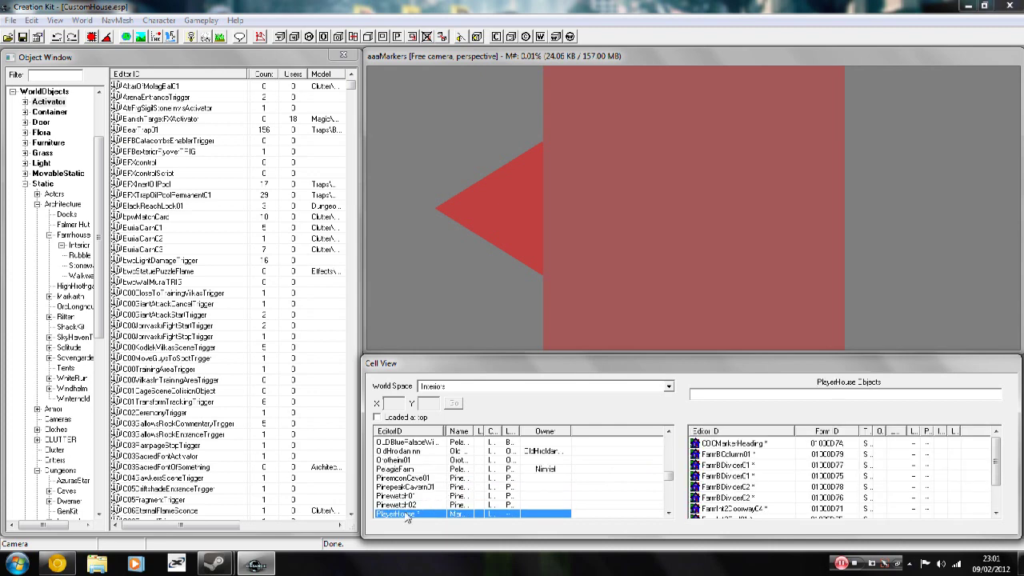
pyautogui.doubleClick(406, 514)
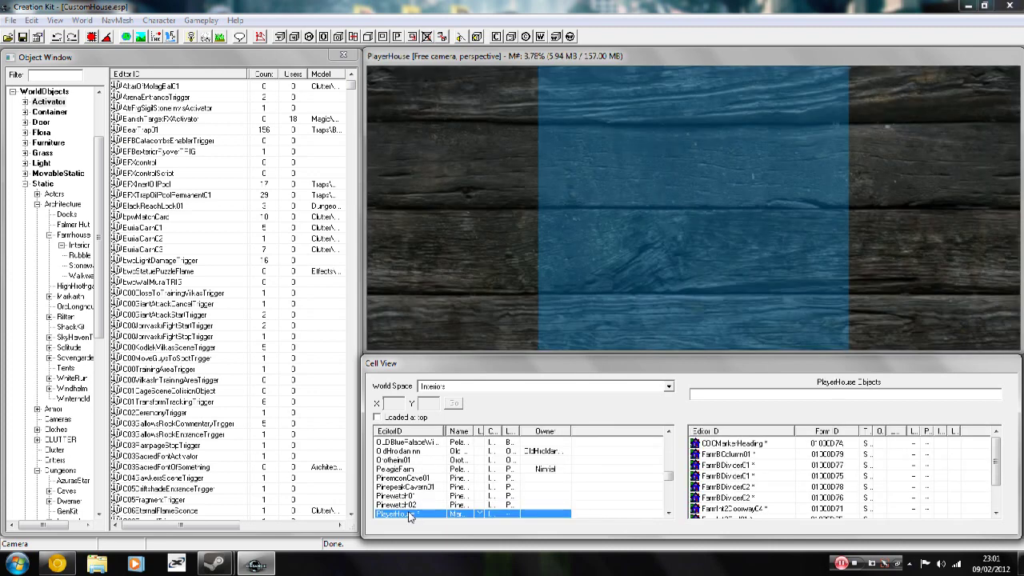
# List every object from all categories in the object browser.
pyautogui.click(43, 73)
pyautogui.scroll(-11, 24, 514)
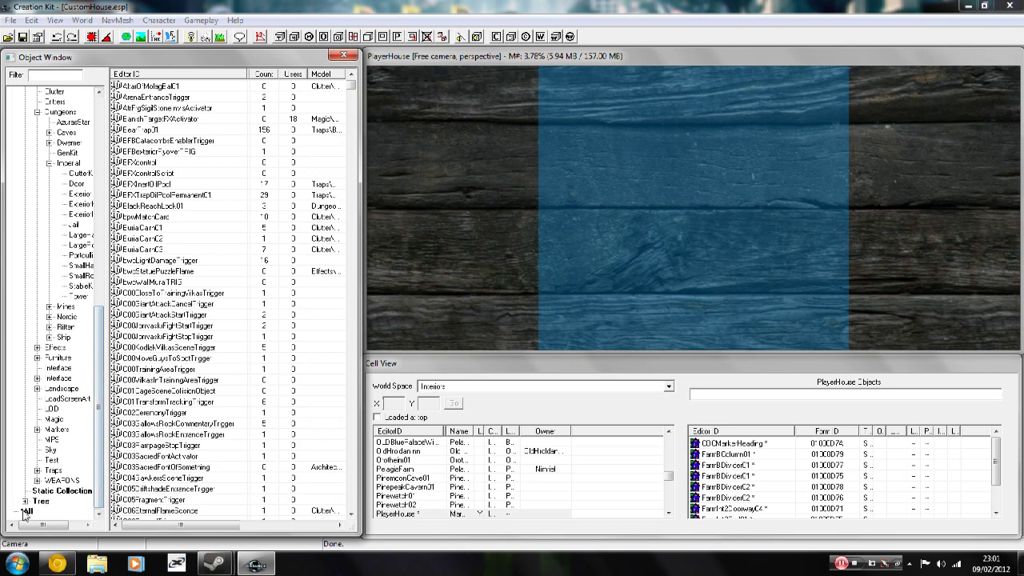
pyautogui.click(26, 511)
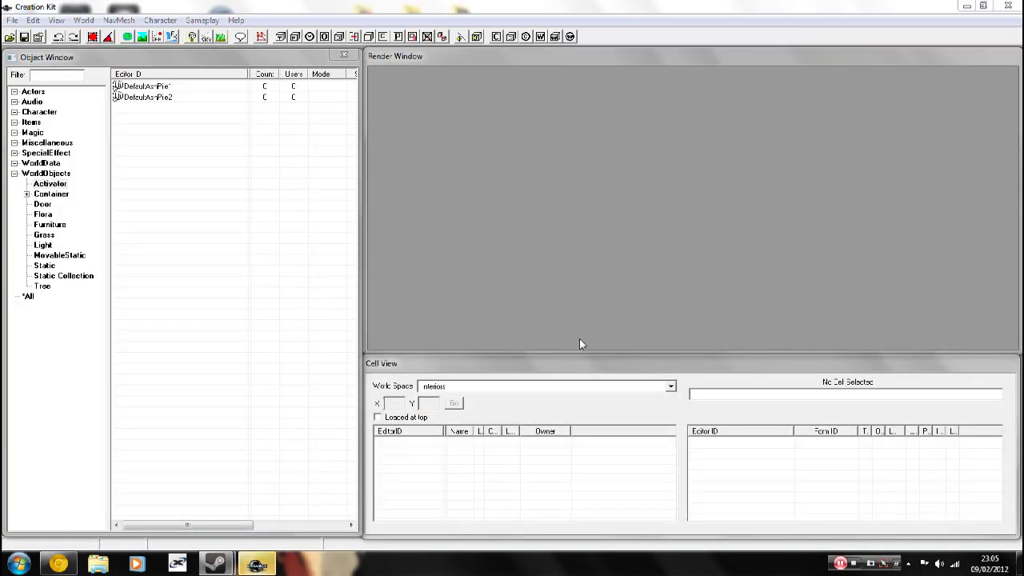
# Load the master file Skyrim.esm together with the plugin CustomHouse.esp.
pyautogui.click(12, 20)
pyautogui.click(31, 37)
pyautogui.doubleClick(346, 229)
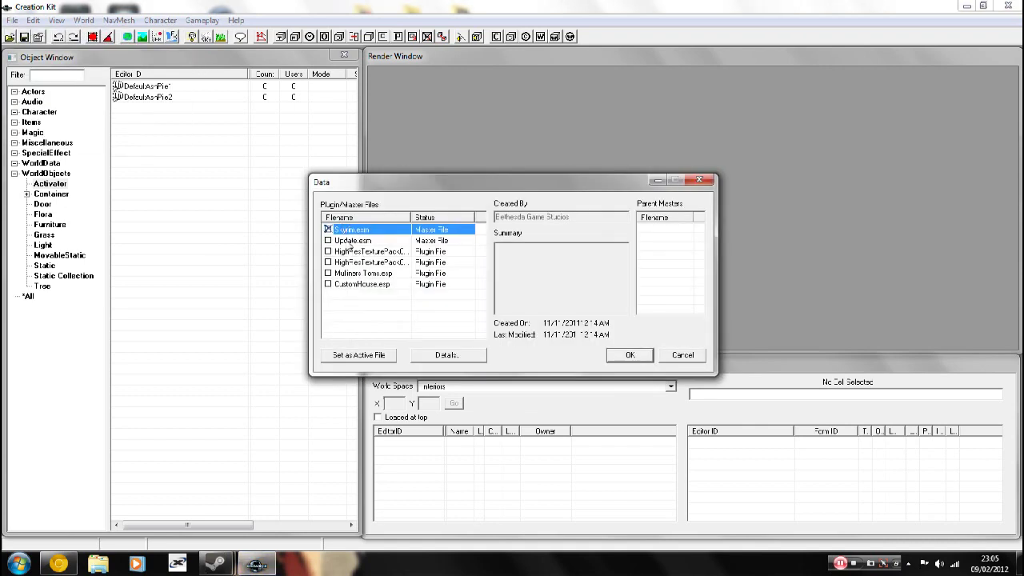
pyautogui.doubleClick(360, 284)
pyautogui.click(621, 356)
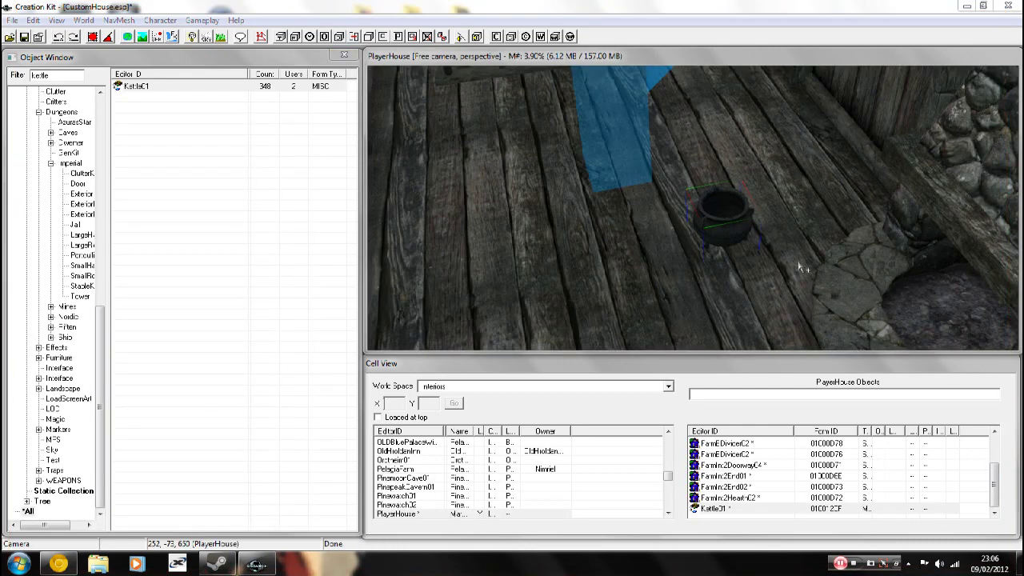
# Move the kettle freely across the floorboards around the blue heading marker in PlayerHouse.
pyautogui.keyDown('shift'); pyautogui.moveTo(766, 239); pyautogui.dragTo(689, 238, button='middle'); pyautogui.keyUp('shift')
pyautogui.moveTo(688, 239); pyautogui.dragTo(560, 217)
pyautogui.keyDown('shift'); pyautogui.moveTo(561, 216); pyautogui.dragTo(612, 172, button='middle'); pyautogui.keyUp('shift')
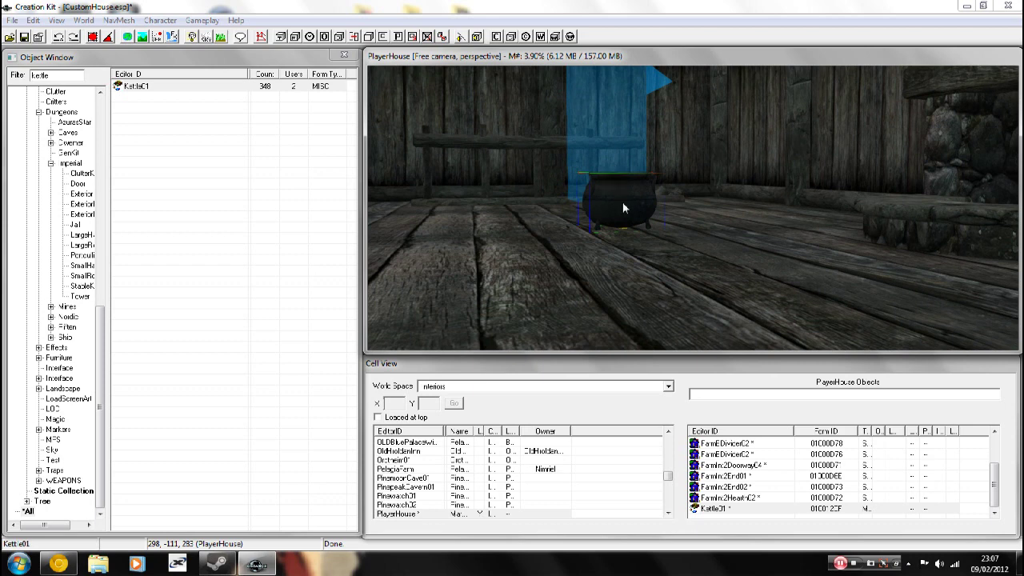
pyautogui.moveTo(622, 203); pyautogui.dragTo(620, 140)
pyautogui.keyDown('shift'); pyautogui.moveTo(620, 140); pyautogui.dragTo(619, 187, button='middle'); pyautogui.keyUp('shift')
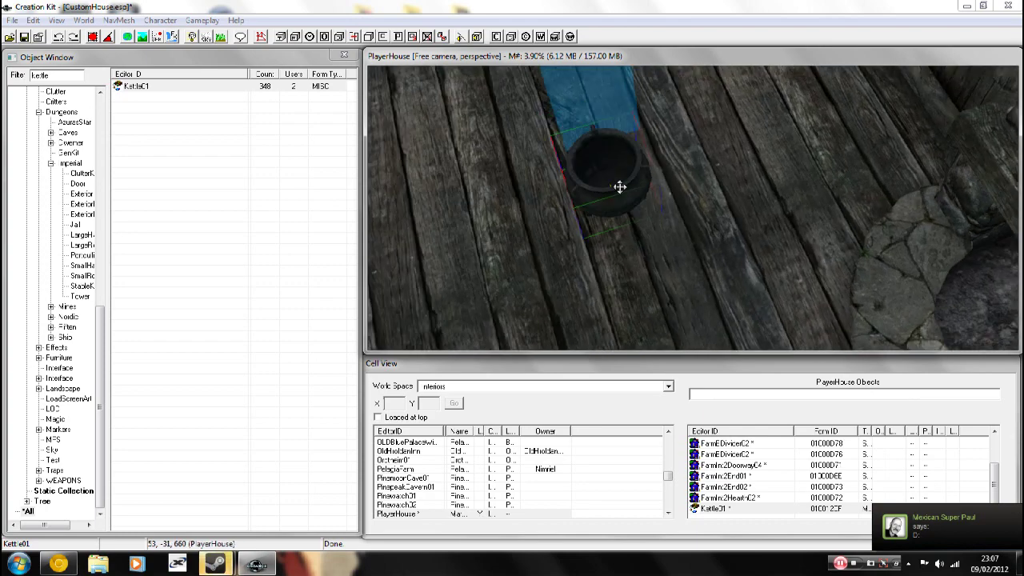
pyautogui.moveTo(620, 186); pyautogui.dragTo(490, 270)
pyautogui.keyDown('shift'); pyautogui.moveTo(489, 276); pyautogui.dragTo(515, 227, button='middle'); pyautogui.keyUp('shift')
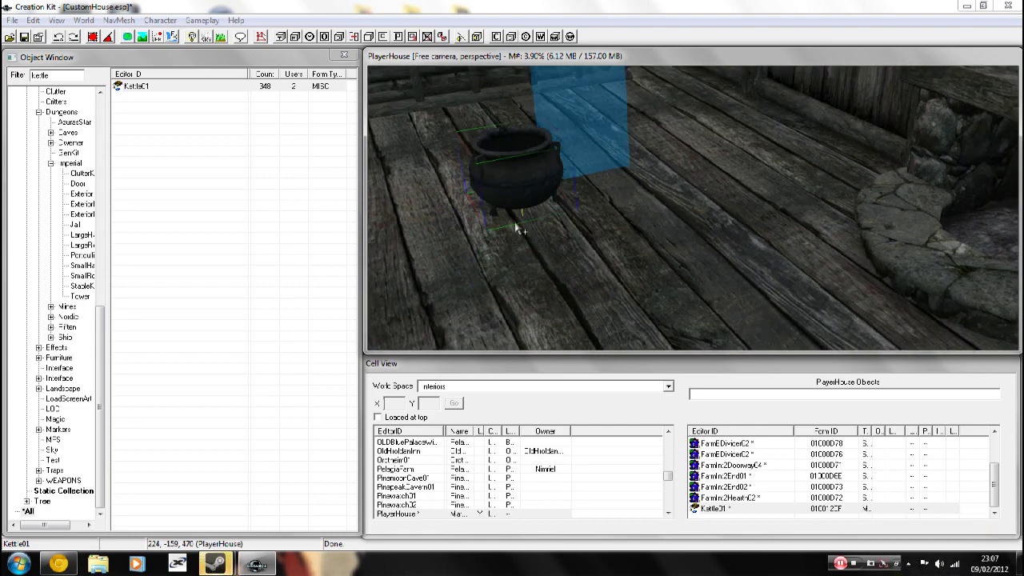
pyautogui.moveTo(510, 189); pyautogui.dragTo(708, 170)
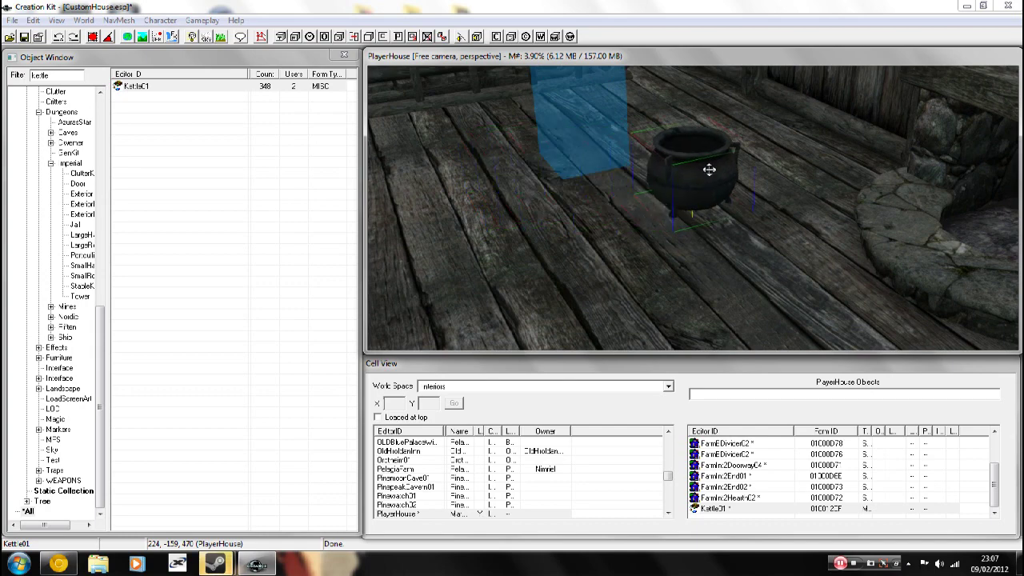
pyautogui.keyDown('shift'); pyautogui.moveTo(700, 172); pyautogui.dragTo(674, 180, button='middle'); pyautogui.keyUp('shift')
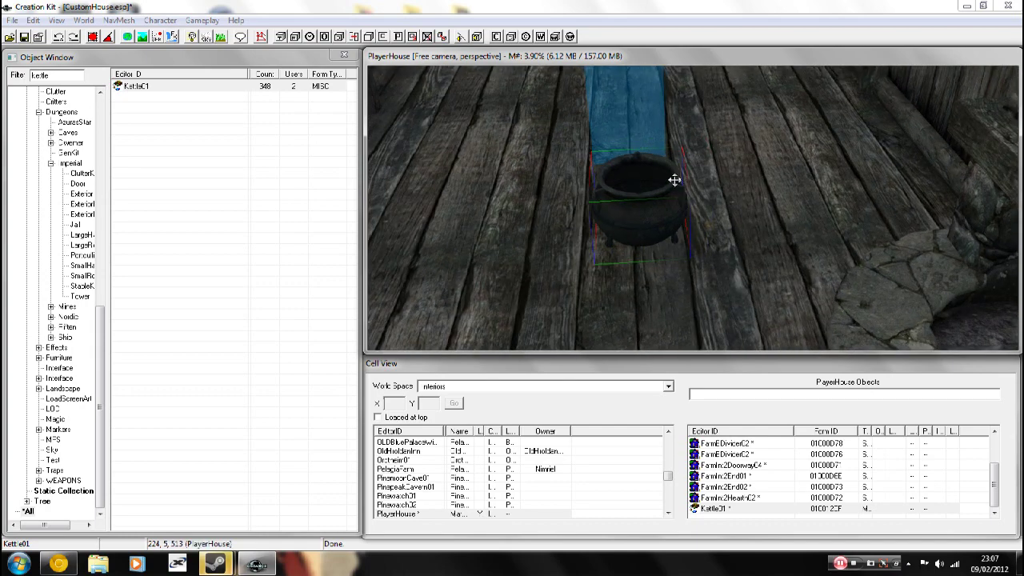
pyautogui.moveTo(676, 250); pyautogui.dragTo(701, 249, button='middle')
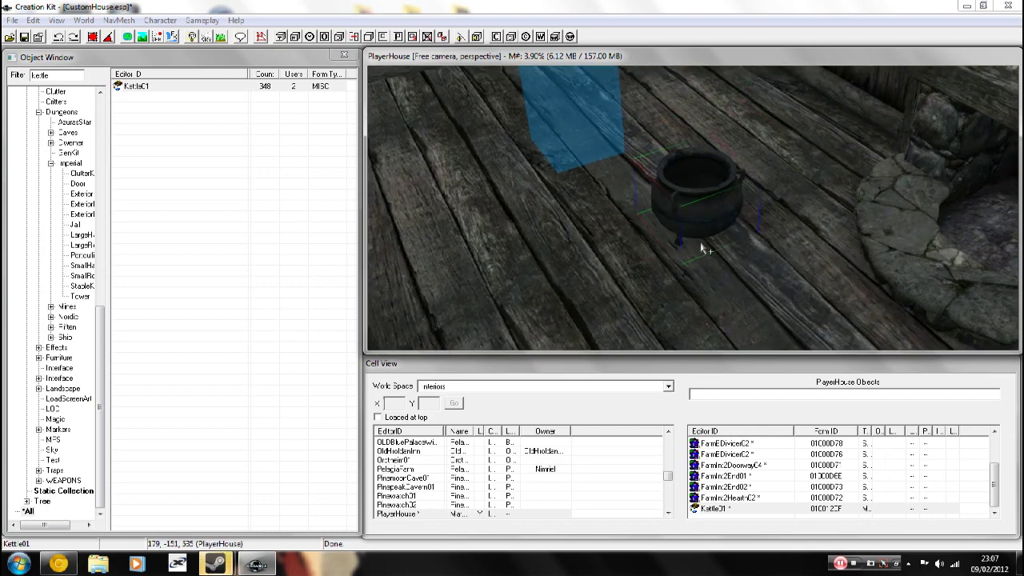
pyautogui.moveTo(703, 211); pyautogui.dragTo(676, 185)
pyautogui.moveTo(677, 185)
pyautogui.keyDown('shift'); pyautogui.mouseDown(button='middle')
pyautogui.moveTo(643, 157)
pyautogui.moveTo(669, 184)
pyautogui.mouseUp(button='middle'); pyautogui.keyUp('shift')
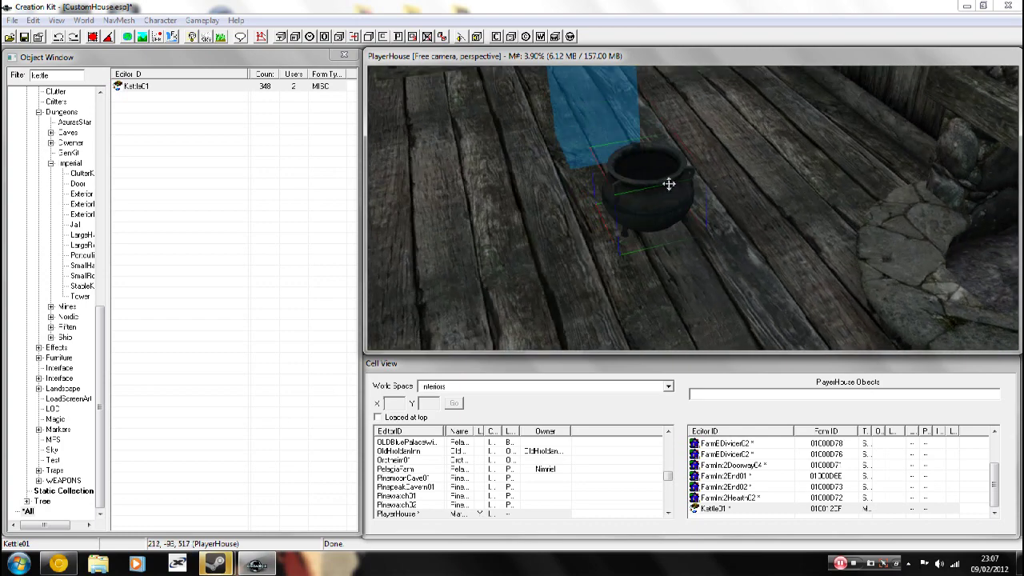
# Move the kettle over towards the stone hearth and back in front of the blue heading marker.
pyautogui.moveTo(669, 184); pyautogui.dragTo(974, 221)
pyautogui.moveTo(975, 221)
pyautogui.keyDown('shift'); pyautogui.mouseDown(button='middle')
pyautogui.moveTo(986, 235)
pyautogui.moveTo(955, 200)
pyautogui.moveTo(965, 229)
pyautogui.mouseUp(button='middle'); pyautogui.keyUp('shift')
pyautogui.moveTo(811, 207); pyautogui.dragTo(810, 254)
pyautogui.keyDown('shift'); pyautogui.moveTo(810, 253); pyautogui.dragTo(857, 282, button='middle'); pyautogui.keyUp('shift')
pyautogui.moveTo(864, 268)
pyautogui.mouseDown()
pyautogui.moveTo(550, 160)
pyautogui.moveTo(574, 144)
pyautogui.mouseUp()
pyautogui.moveTo(574, 145); pyautogui.dragTo(582, 151, button='middle')
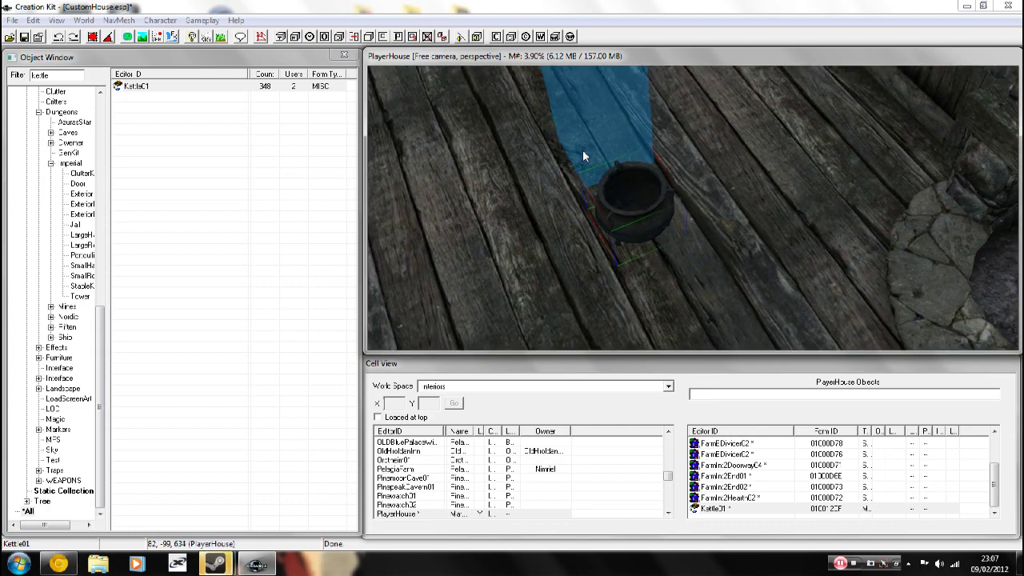
# Turn on the move gizmo for the kettle and shift it along its green, blue and red axes.
pyautogui.press('e')
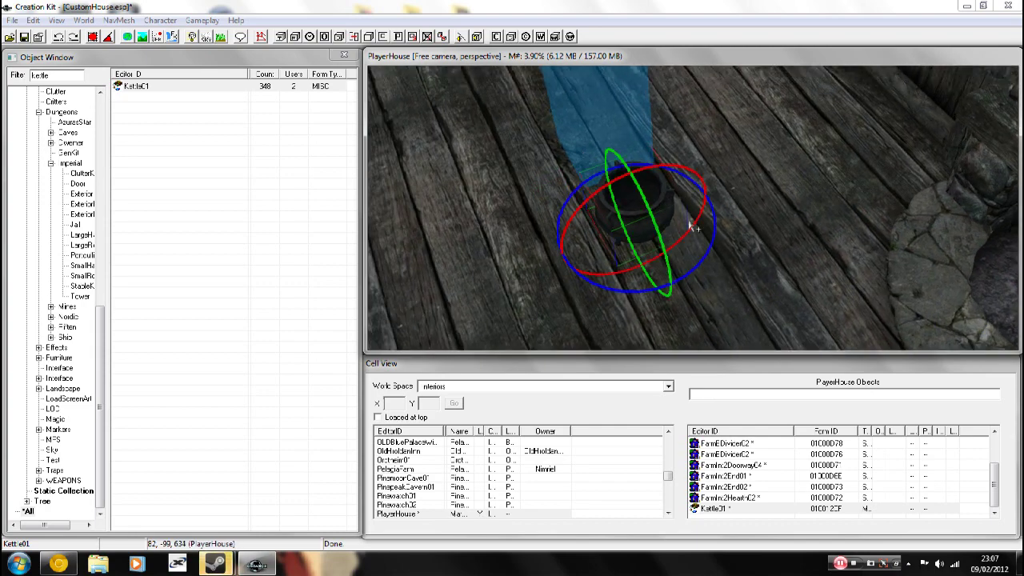
pyautogui.press('w')
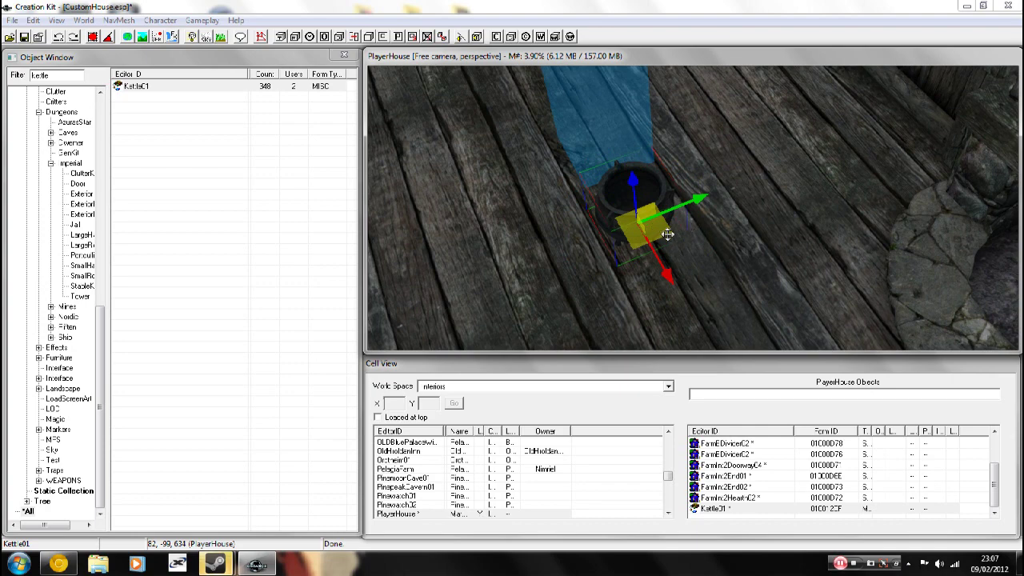
pyautogui.keyDown('shift'); pyautogui.moveTo(697, 247); pyautogui.dragTo(714, 201, button='middle'); pyautogui.keyUp('shift')
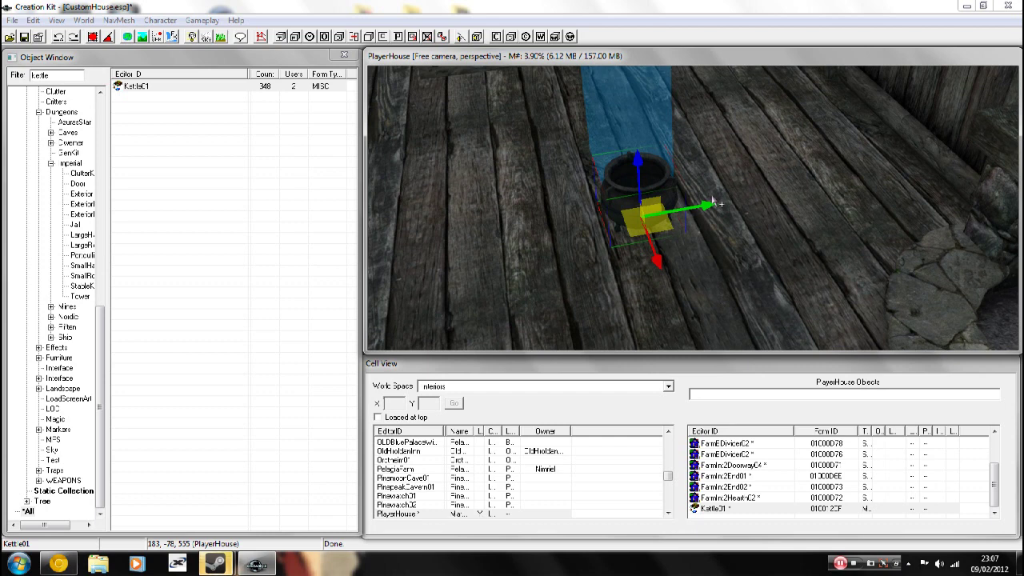
pyautogui.keyDown('shift'); pyautogui.moveTo(712, 200); pyautogui.dragTo(712, 210, button='middle'); pyautogui.keyUp('shift')
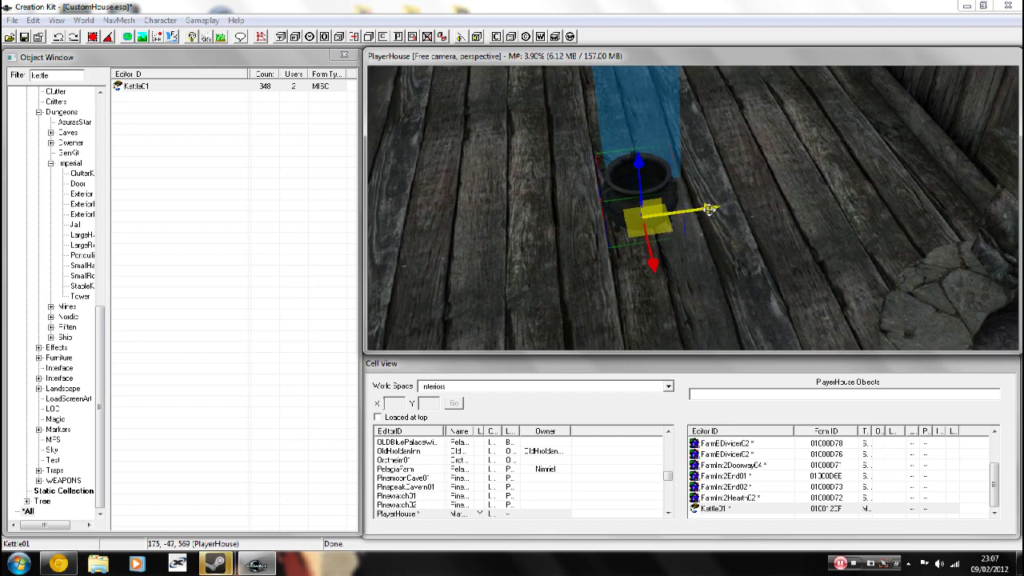
pyautogui.moveTo(712, 210)
pyautogui.mouseDown()
pyautogui.moveTo(942, 175)
pyautogui.moveTo(616, 222)
pyautogui.moveTo(711, 205)
pyautogui.mouseUp()
pyautogui.moveTo(640, 167); pyautogui.dragTo(643, 213)
pyautogui.moveTo(653, 304)
pyautogui.mouseDown()
pyautogui.moveTo(639, 247)
pyautogui.moveTo(655, 315)
pyautogui.mouseUp()
pyautogui.keyDown('shift'); pyautogui.moveTo(655, 315); pyautogui.dragTo(649, 306, button='middle'); pyautogui.keyUp('shift')
pyautogui.moveTo(659, 280); pyautogui.dragTo(635, 238)
pyautogui.keyDown('shift'); pyautogui.moveTo(635, 238); pyautogui.dragTo(664, 233, button='middle'); pyautogui.keyUp('shift')
pyautogui.moveTo(620, 192); pyautogui.dragTo(617, 156)
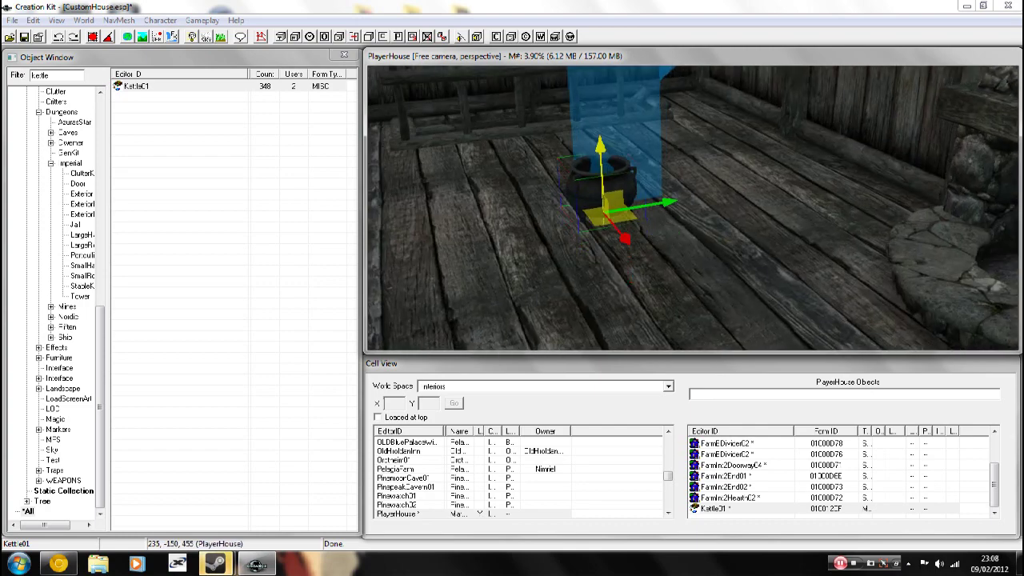
# Change from the move gizmo to the rotation gizmo and rotate the kettle about its red axis.
pyautogui.press('e')
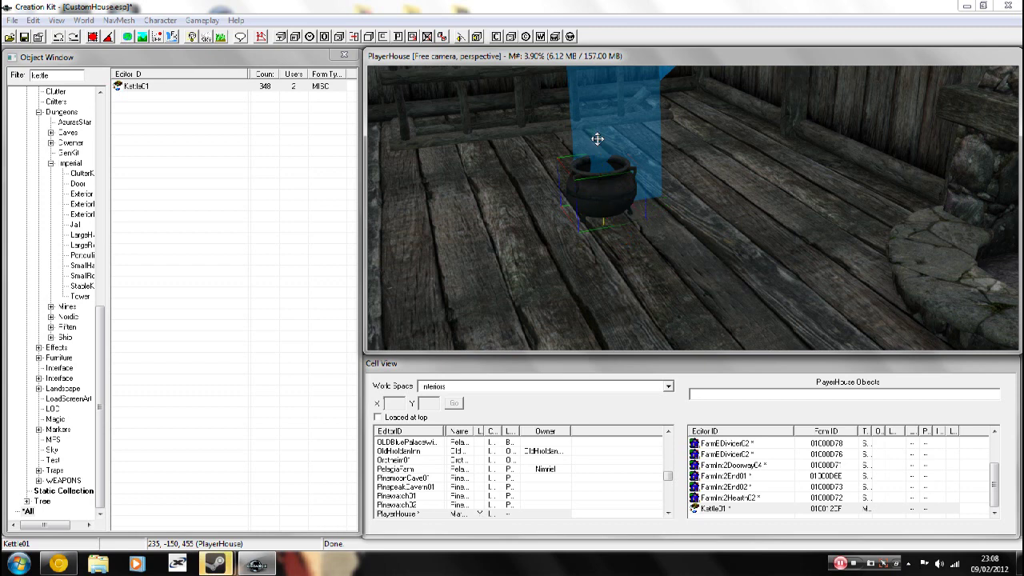
pyautogui.press('e')
pyautogui.press('e')
pyautogui.press('w')
pyautogui.keyDown('shift'); pyautogui.moveTo(609, 208); pyautogui.dragTo(627, 222, button='middle'); pyautogui.keyUp('shift')
pyautogui.moveTo(628, 226)
pyautogui.mouseDown()
pyautogui.moveTo(656, 231)
pyautogui.moveTo(624, 218)
pyautogui.mouseUp()
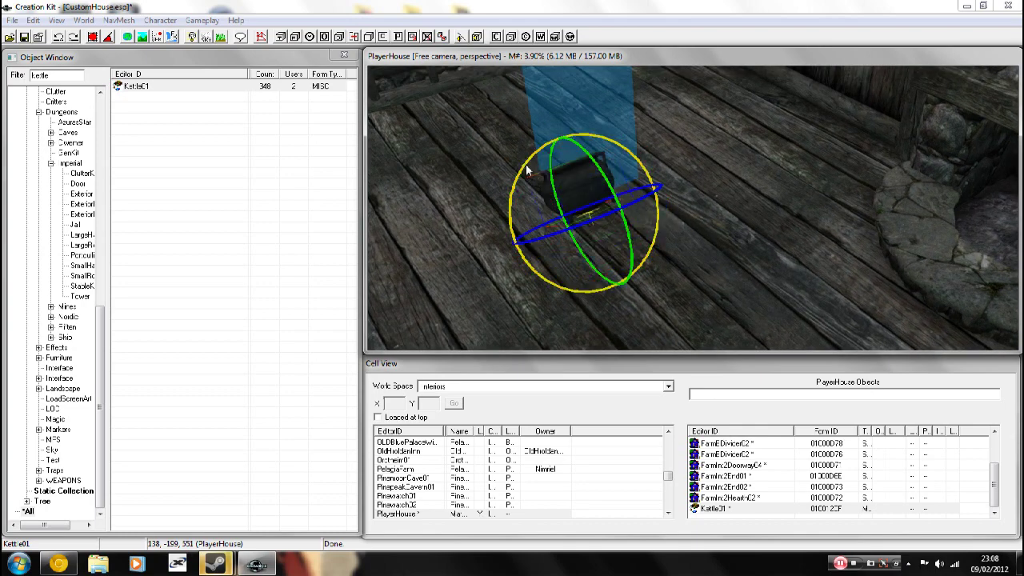
pyautogui.moveTo(528, 169)
pyautogui.mouseDown()
pyautogui.moveTo(552, 171)
pyautogui.moveTo(527, 169)
pyautogui.mouseUp()
pyautogui.moveTo(581, 188); pyautogui.dragTo(546, 174, button='right')
pyautogui.keyDown('shift'); pyautogui.moveTo(546, 174); pyautogui.dragTo(562, 217, button='middle'); pyautogui.keyUp('shift')
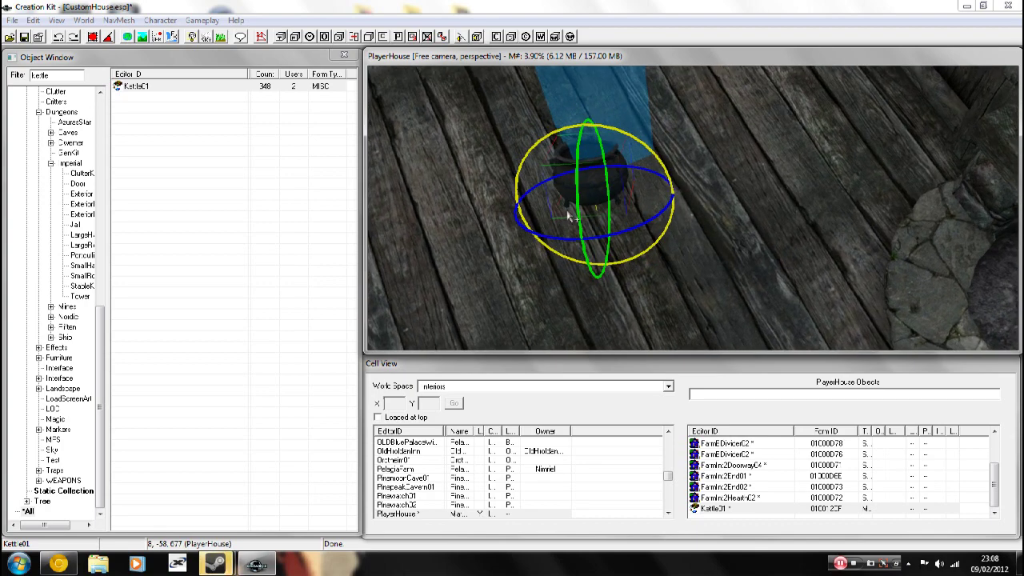
# Change from the rotation gizmo to the move gizmo, and scale the kettle up beside the blue heading marker.
pyautogui.press('e')
pyautogui.keyDown('shift'); pyautogui.moveTo(606, 189); pyautogui.dragTo(632, 174, button='middle'); pyautogui.keyUp('shift')
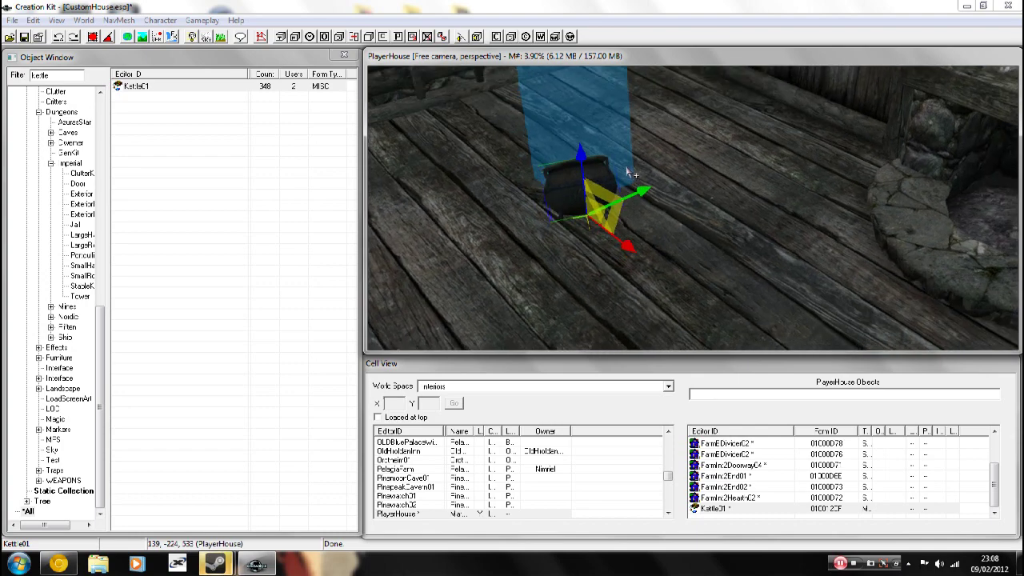
pyautogui.press('s')
pyautogui.moveTo(594, 212); pyautogui.dragTo(641, 190)
pyautogui.press('s')
pyautogui.keyDown('shift'); pyautogui.moveTo(641, 191); pyautogui.dragTo(534, 260, button='middle'); pyautogui.keyUp('shift')
pyautogui.keyDown('shift'); pyautogui.moveTo(583, 230); pyautogui.dragTo(590, 201, button='middle'); pyautogui.keyUp('shift')
# Deselect the kettle, select the blue heading marker, clear that selection and select the kettle again.
pyautogui.press('d')
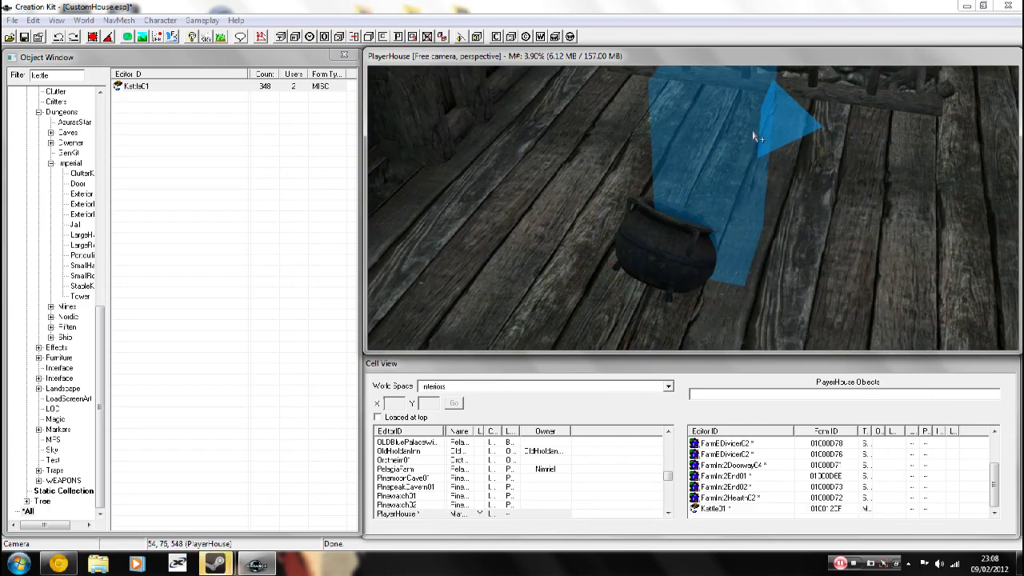
pyautogui.keyDown('shift'); pyautogui.moveTo(755, 136); pyautogui.dragTo(737, 152, button='middle'); pyautogui.keyUp('shift')
pyautogui.click(681, 161)
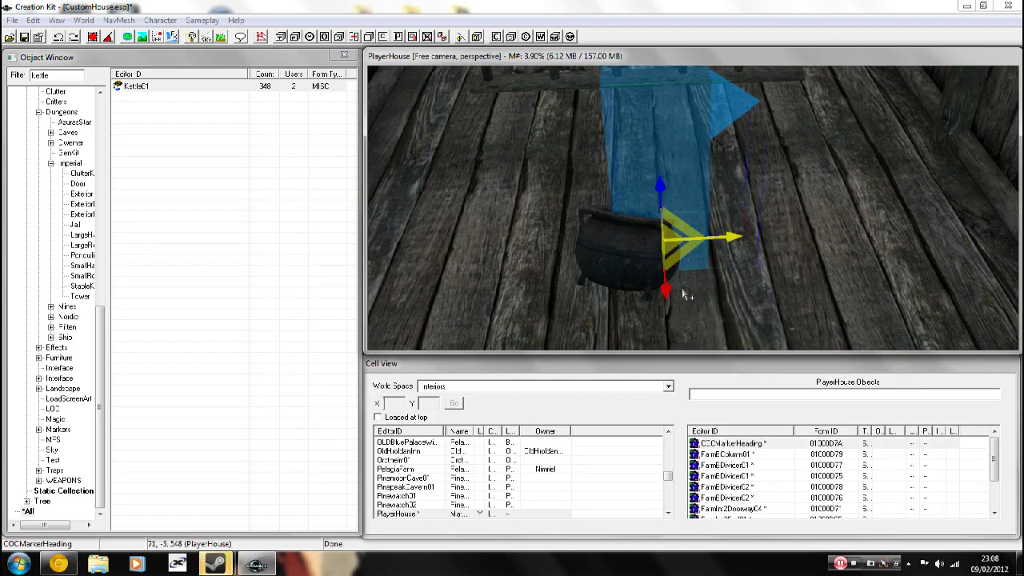
pyautogui.press('d')
pyautogui.scroll(-2, 630, 264)
pyautogui.click(626, 257)
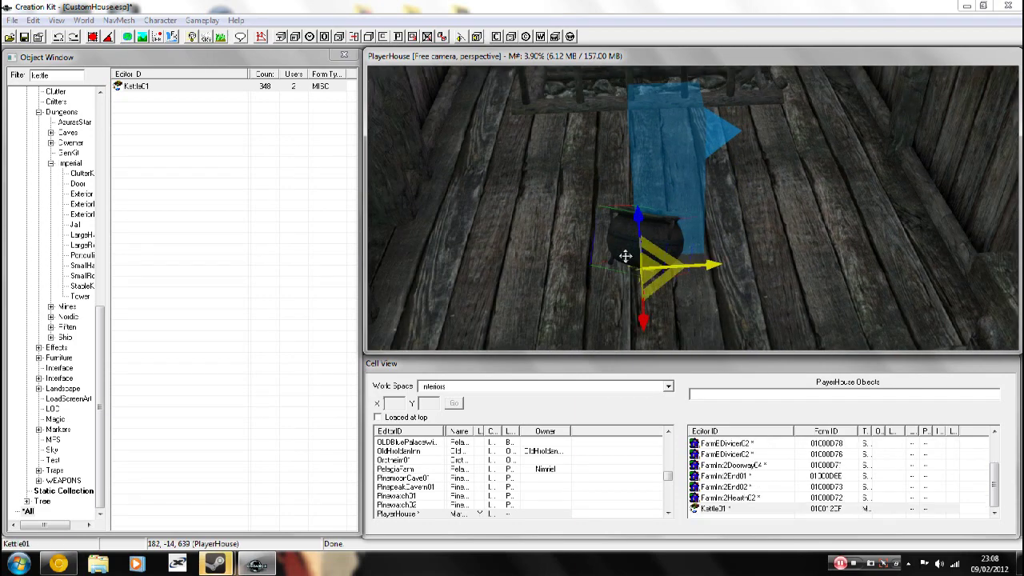
# Shift the kettle along its vertical axis and toggle between the rotation and move gizmos, ending on the move gizmo.
pyautogui.keyDown('shift'); pyautogui.moveTo(656, 265); pyautogui.dragTo(647, 226, button='middle'); pyautogui.keyUp('shift')
pyautogui.moveTo(641, 206); pyautogui.dragTo(635, 248)
pyautogui.press('w')
pyautogui.press('1')
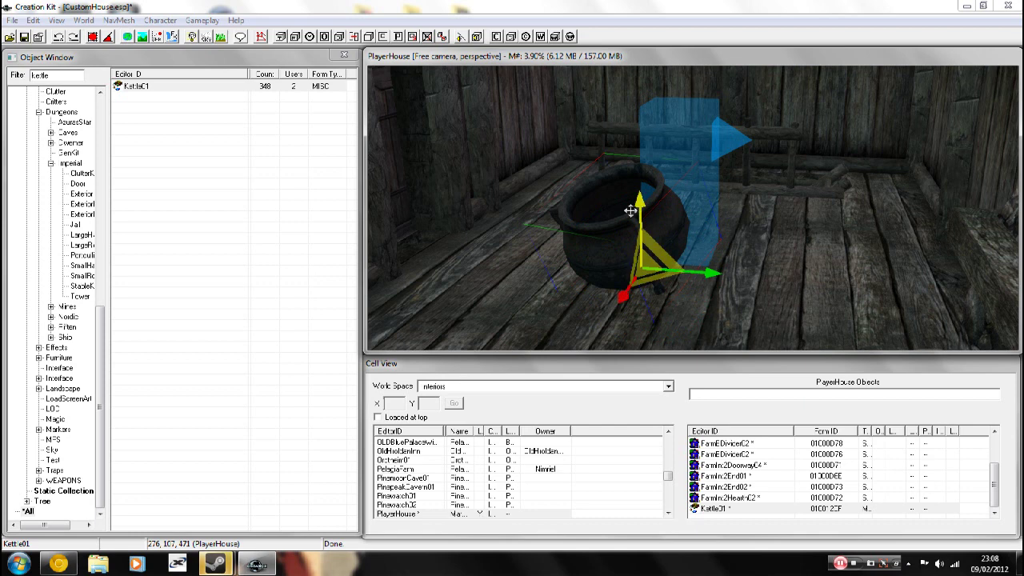
pyautogui.press('3')
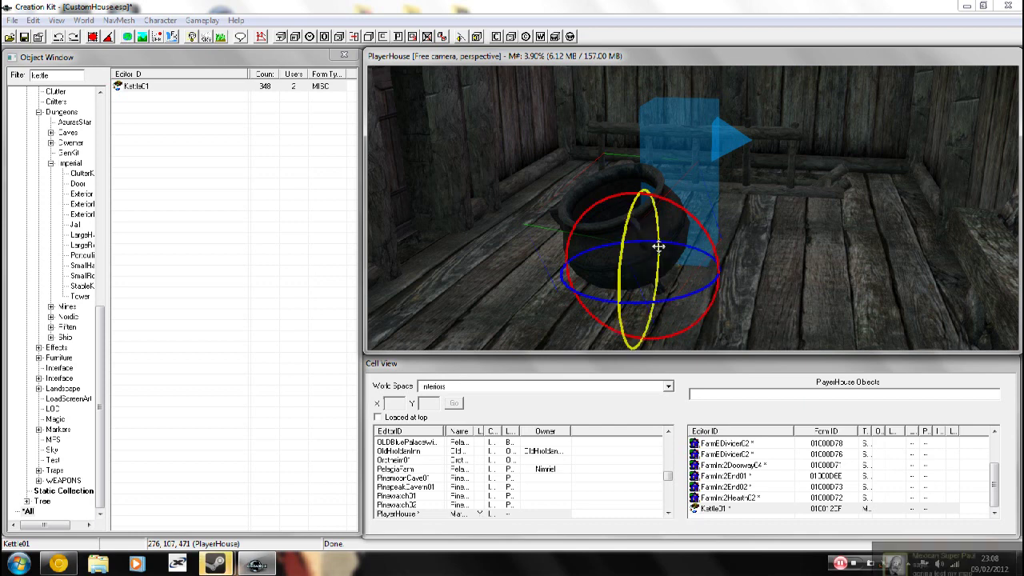
pyautogui.press('1')
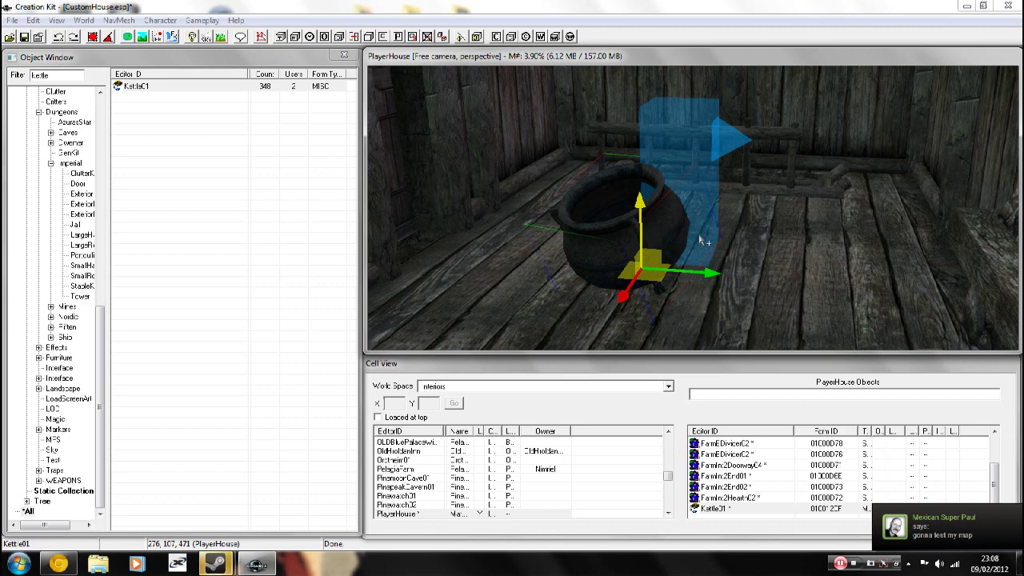
# Raise the selected kettle vertically off the floorboards in front of the blue heading marker.
pyautogui.click(734, 292)
pyautogui.click(623, 249)
pyautogui.moveTo(606, 250); pyautogui.dragTo(602, 195)
# Open the kettle's reference data for editing and set its X rotation to 90.
pyautogui.rightClick(602, 195)
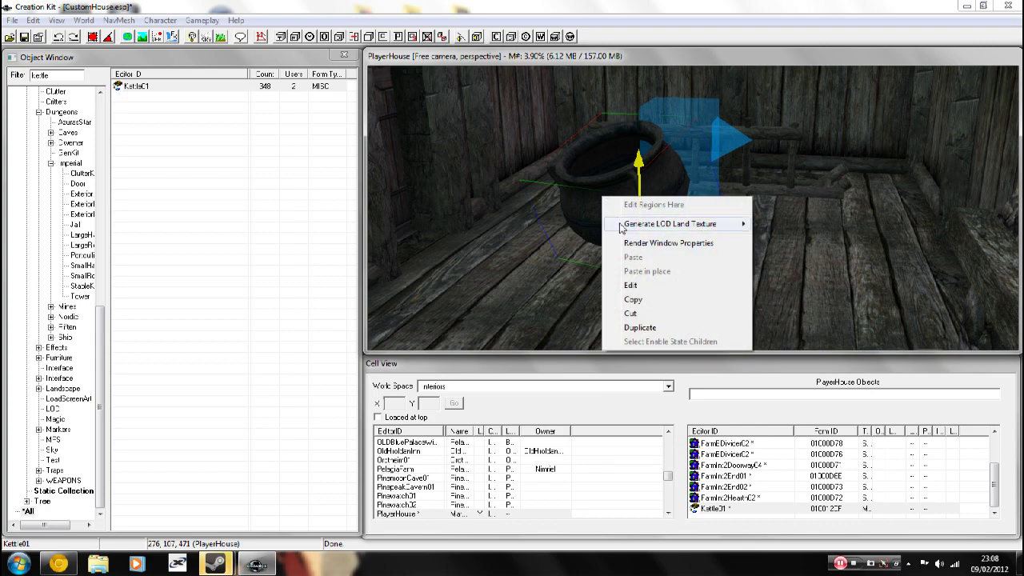
pyautogui.click(646, 287)
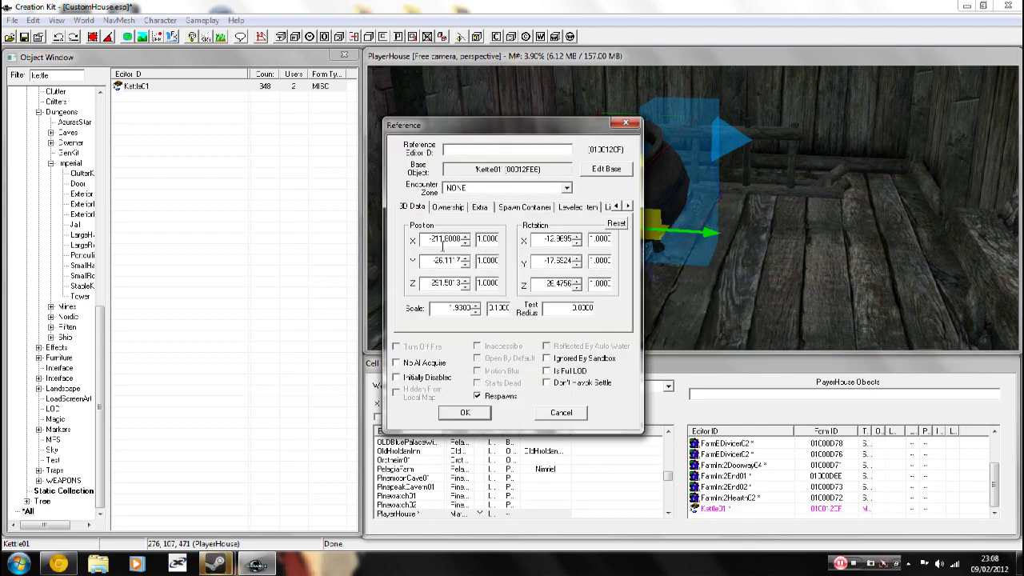
pyautogui.doubleClick(443, 239)
pyautogui.doubleClick(442, 260)
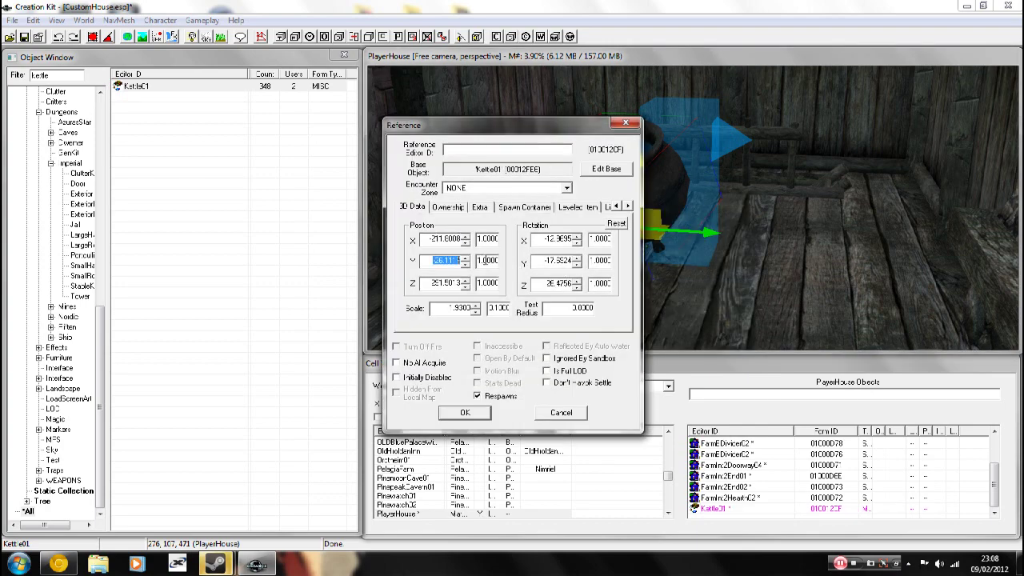
pyautogui.moveTo(425, 244); pyautogui.dragTo(476, 267)
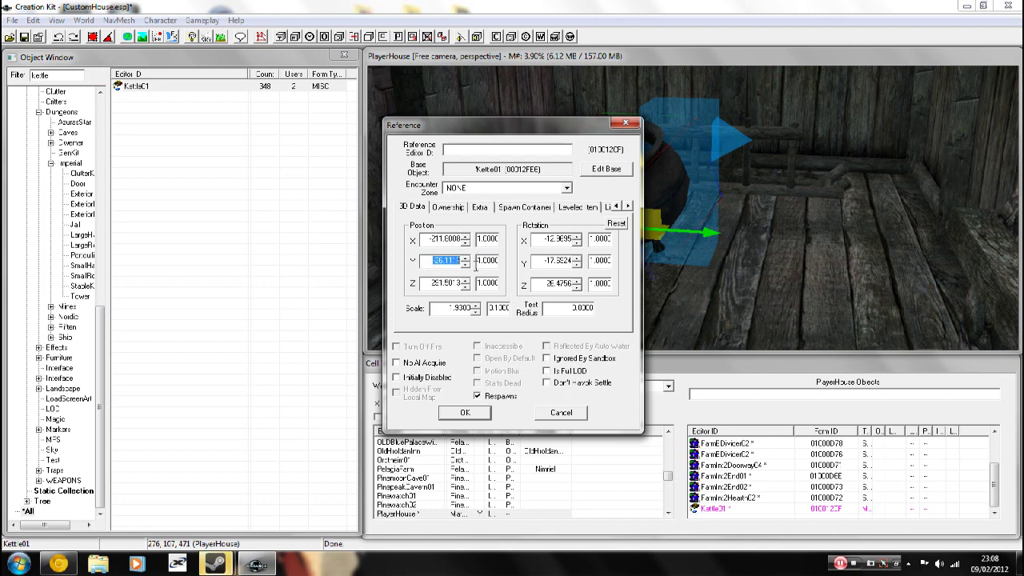
pyautogui.doubleClick(552, 238)
pyautogui.write('90')
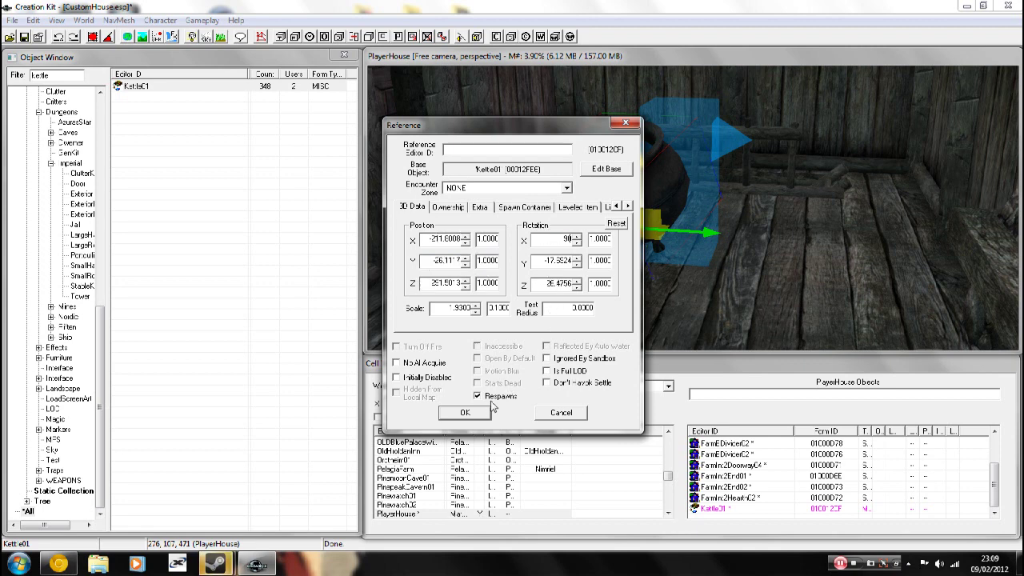
pyautogui.click(464, 411)
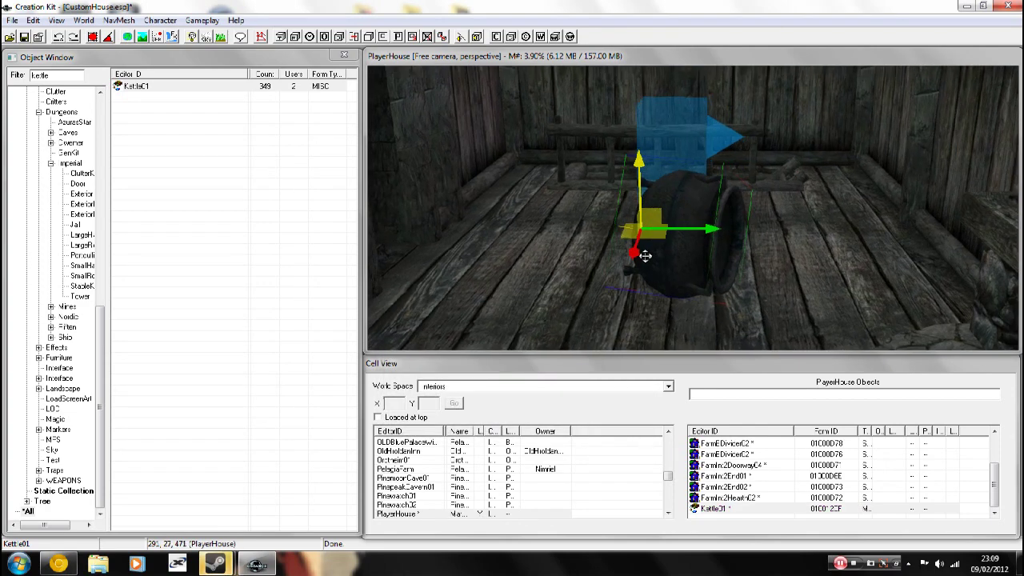
# Raise the tipped kettle higher above the floorboards beside the blue heading marker.
pyautogui.moveTo(749, 290); pyautogui.dragTo(746, 289, button='middle')
pyautogui.moveTo(670, 262)
pyautogui.mouseDown()
pyautogui.moveTo(670, 239)
pyautogui.moveTo(671, 265)
pyautogui.mouseUp()
pyautogui.moveTo(673, 264)
pyautogui.keyDown('shift'); pyautogui.mouseDown(button='middle')
pyautogui.moveTo(648, 263)
pyautogui.moveTo(692, 259)
pyautogui.moveTo(678, 264)
pyautogui.mouseUp(button='middle'); pyautogui.keyUp('shift')
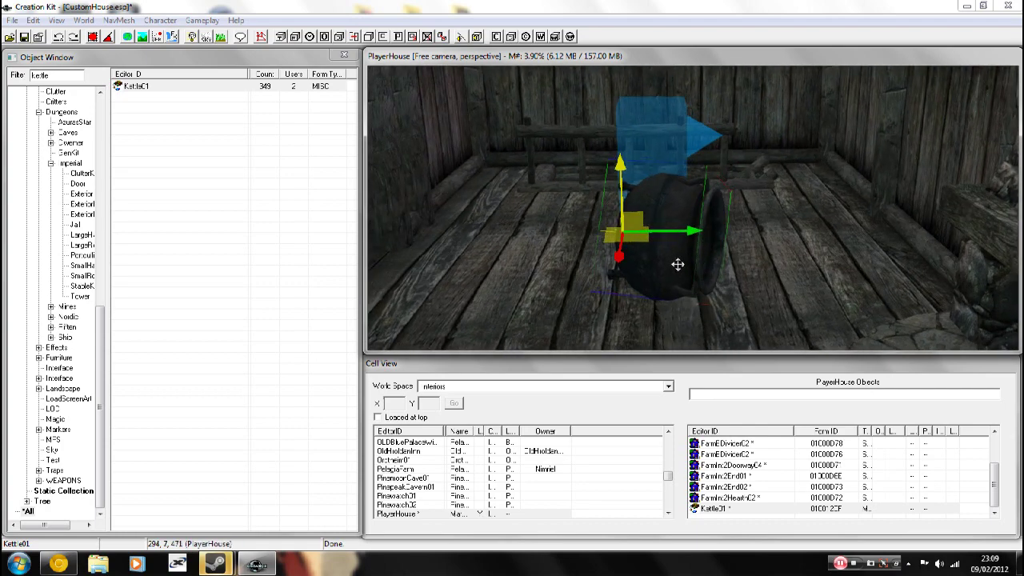
pyautogui.moveTo(678, 264)
pyautogui.mouseDown(button='middle')
pyautogui.moveTo(653, 254)
pyautogui.moveTo(699, 264)
pyautogui.moveTo(658, 255)
pyautogui.moveTo(688, 269)
pyautogui.moveTo(680, 265)
pyautogui.mouseUp(button='middle')
pyautogui.moveTo(680, 266); pyautogui.dragTo(680, 220)
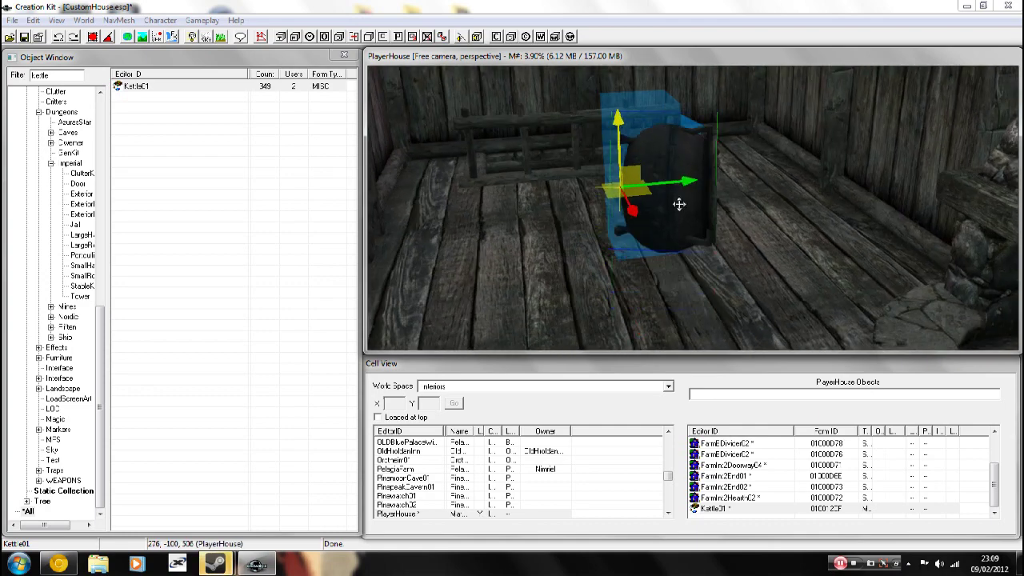
pyautogui.moveTo(678, 204); pyautogui.dragTo(655, 196, button='middle')
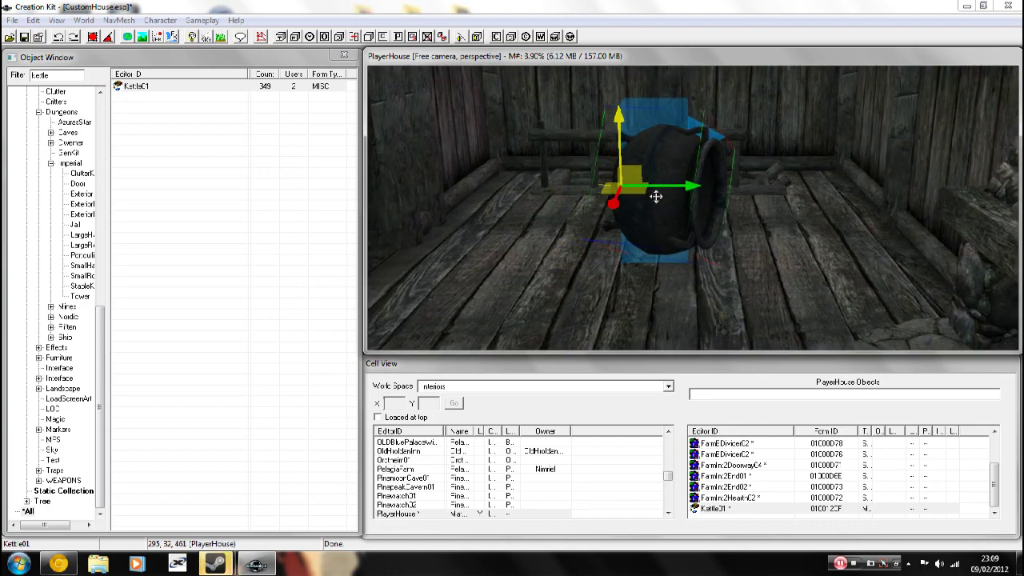